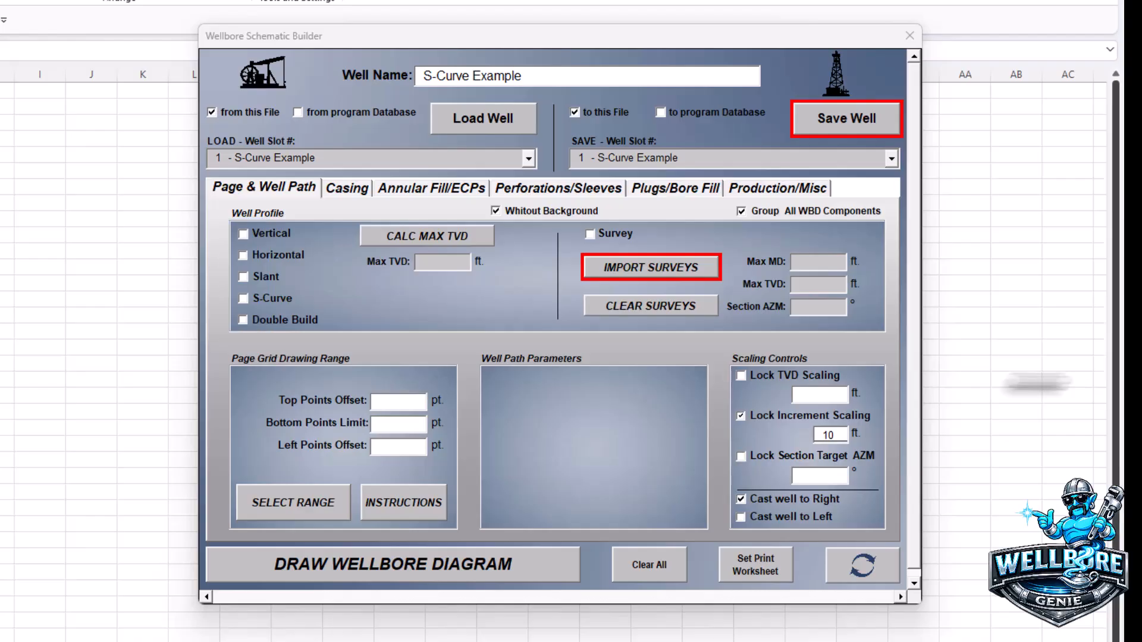
Choose the S-Curve well profile with measured depth 10,000 ft, kick off point 2,500 ft, build rate 5°/100 ft and tangent inclination 30°
click(244, 299)
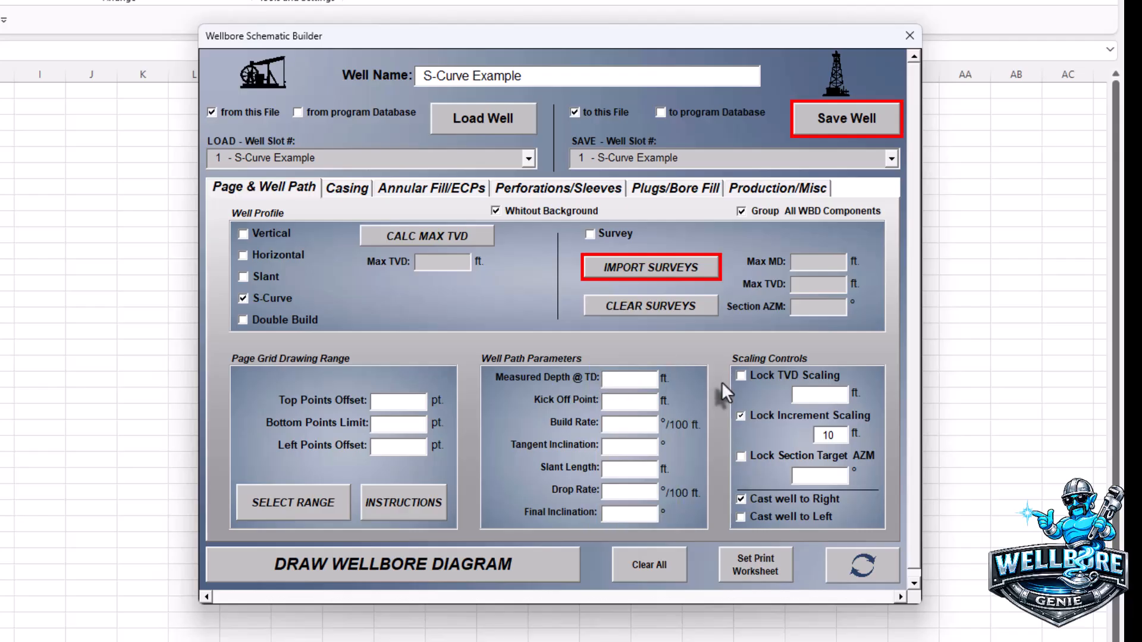
text(10000)
key(Tab)
text(2500)
key(Tab)
text(5)
key(Tab)
text(30)
key(Tab)
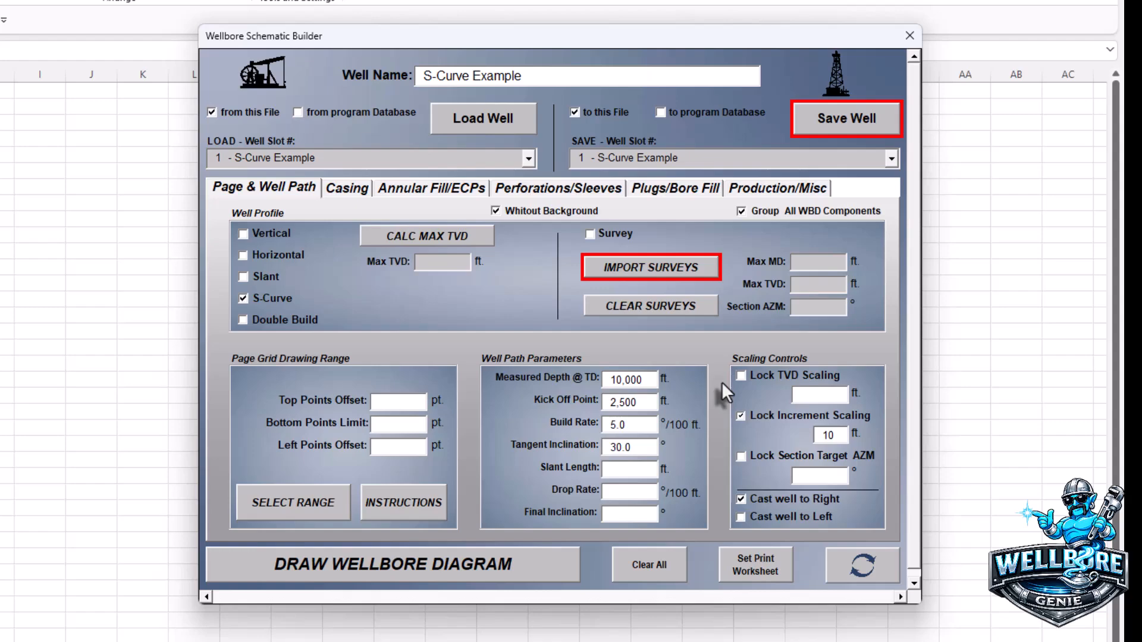
Set slant length 1,000 ft, drop rate 3°/100 ft and final inclination 0°, and calculate the maximum TVD
text(1000)
key(Tab)
text(3)
key(Tab)
text(0)
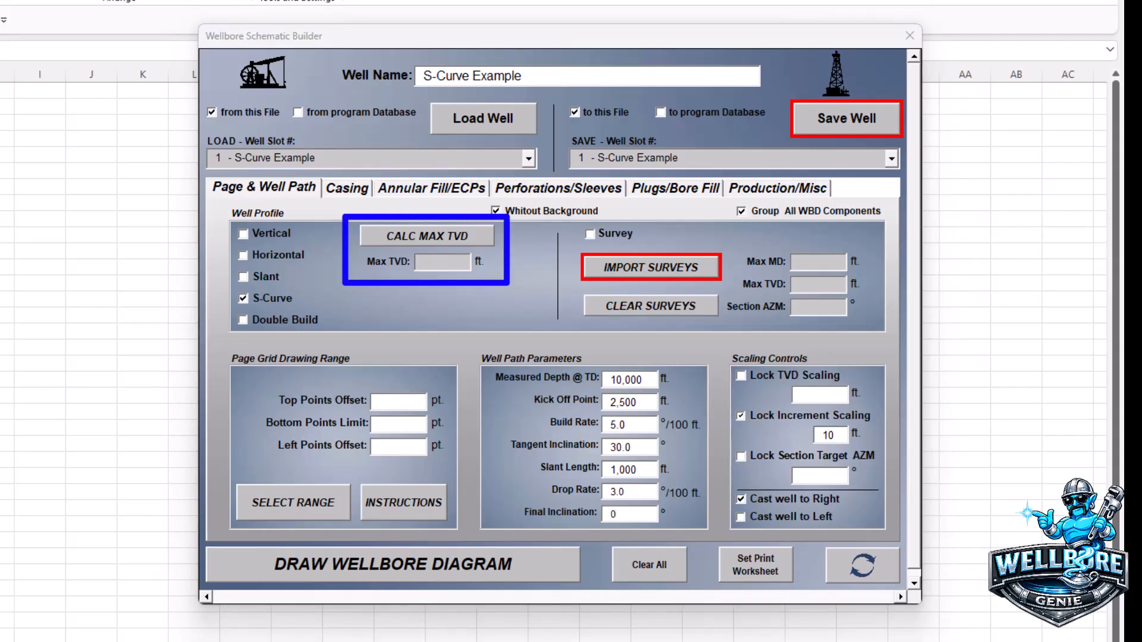
click(470, 243)
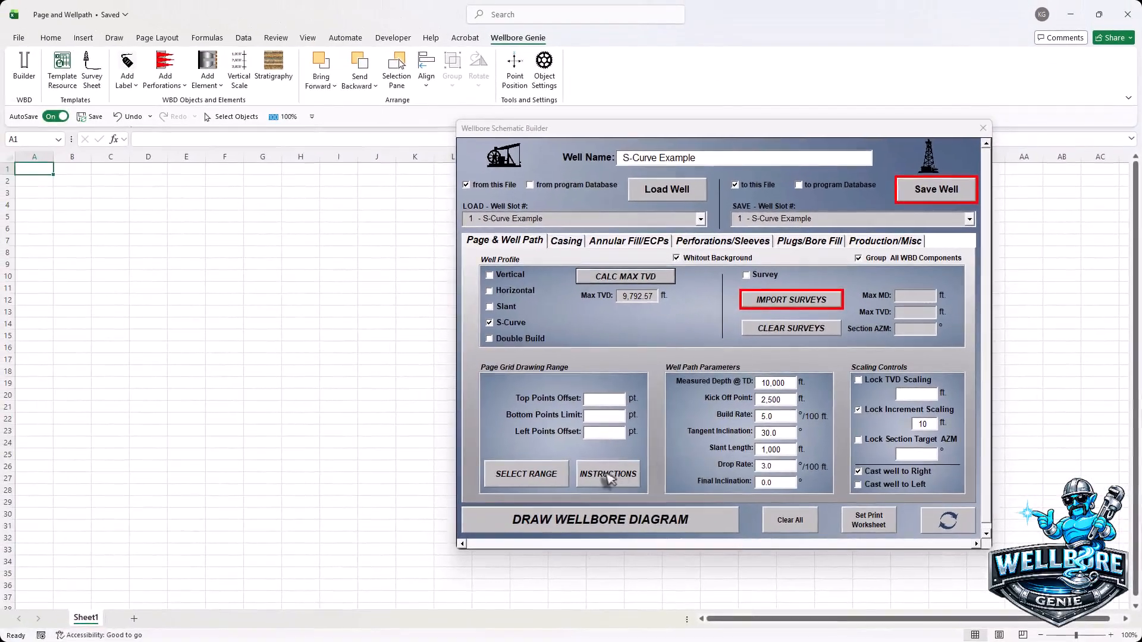
Review the page grid instructions and set the drawing range to cells E4:E32
click(397, 515)
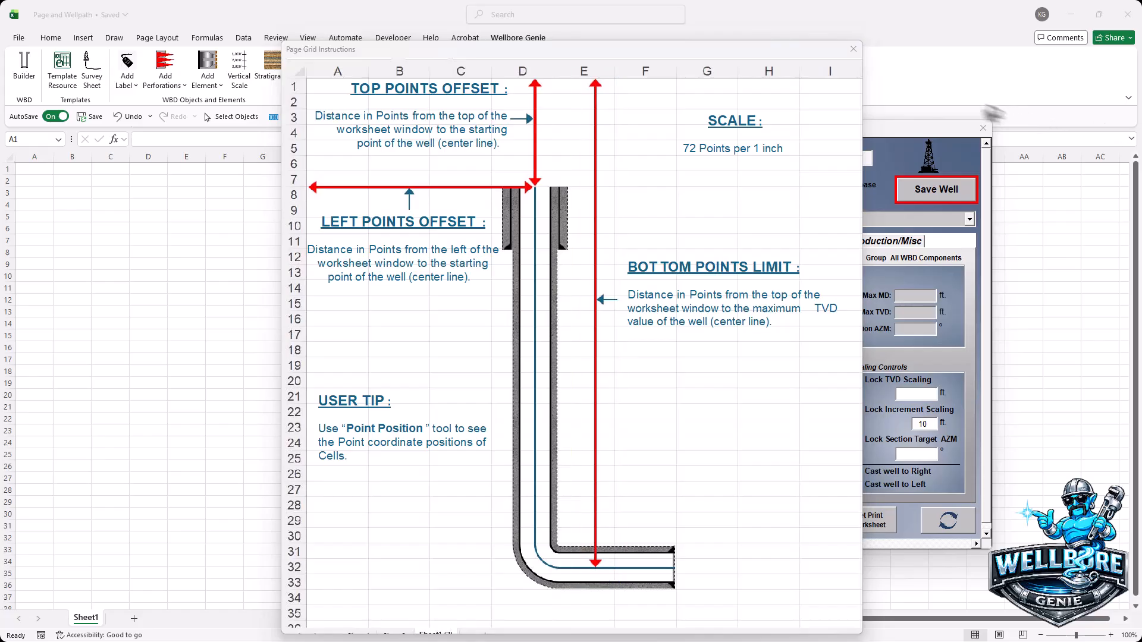
click(853, 49)
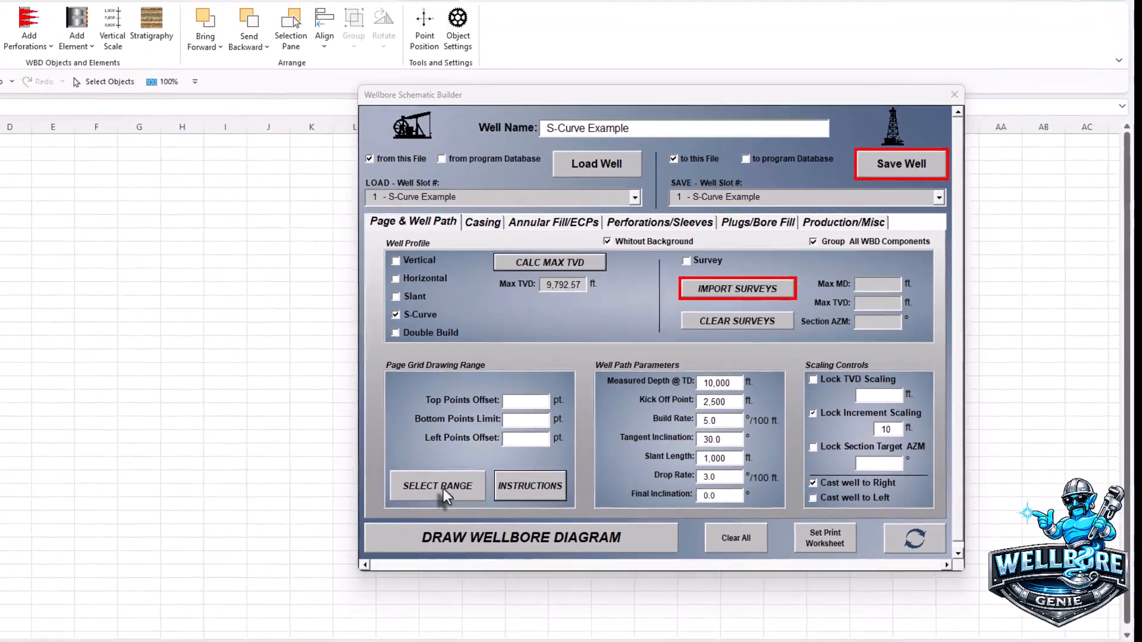
click(298, 508)
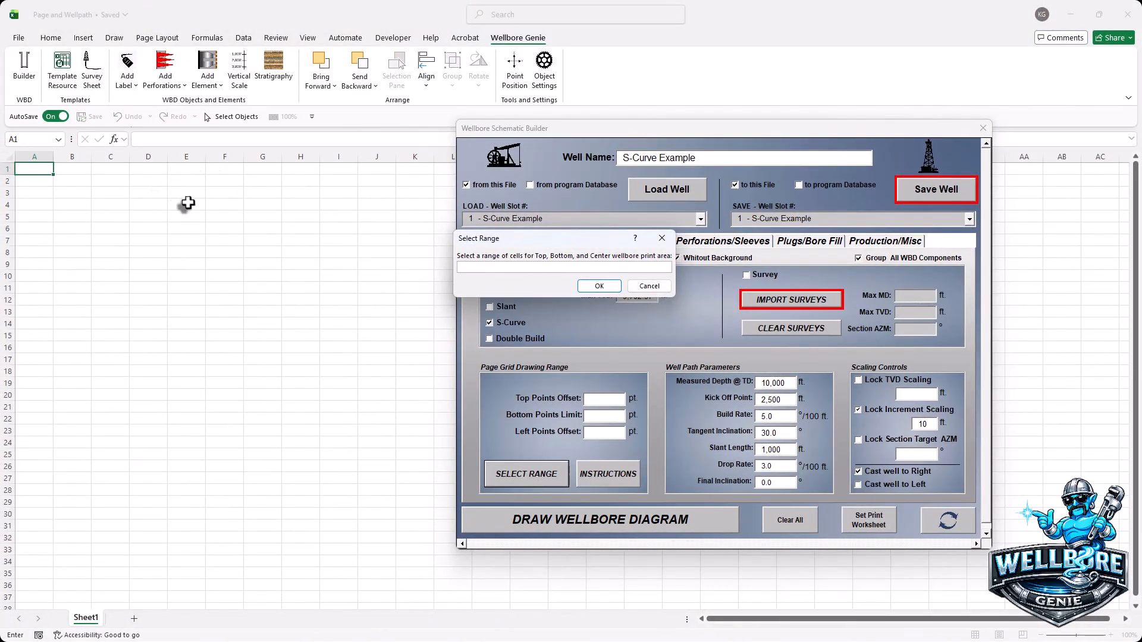
drag(186, 204, 177, 536)
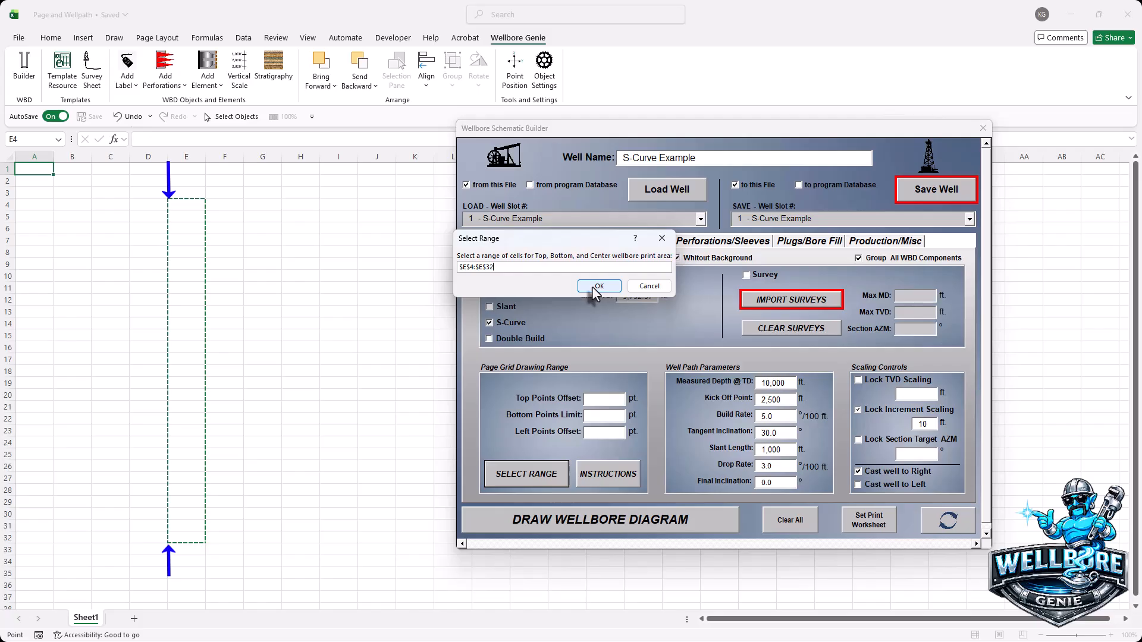
click(597, 287)
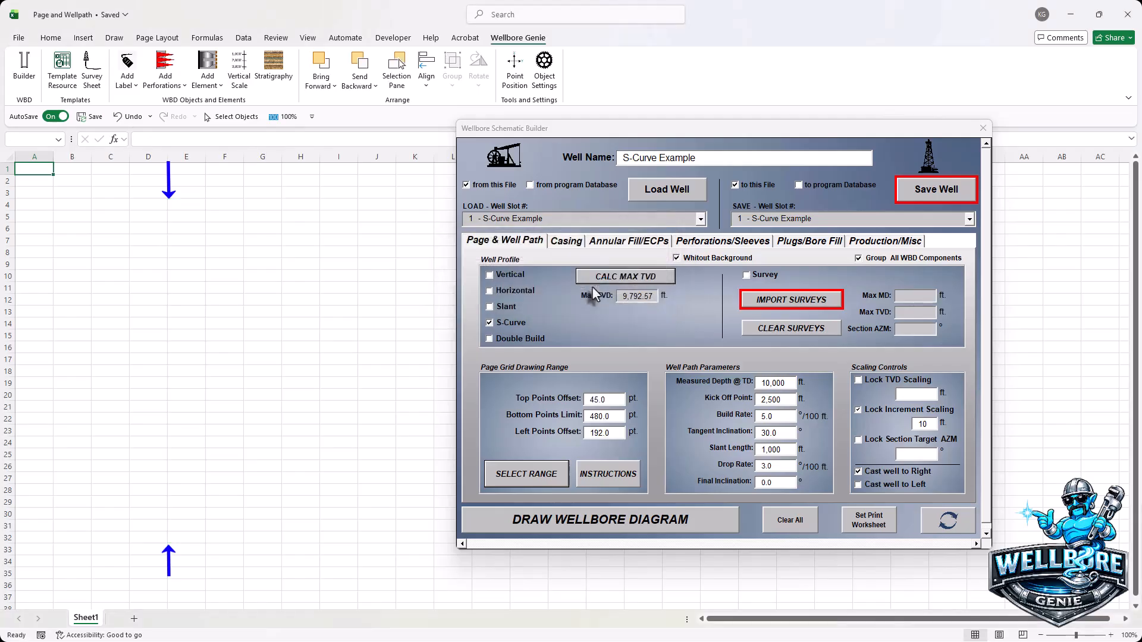
Draw the S-Curve wellbore diagram and refresh it with a left points offset of 300 pt
click(591, 520)
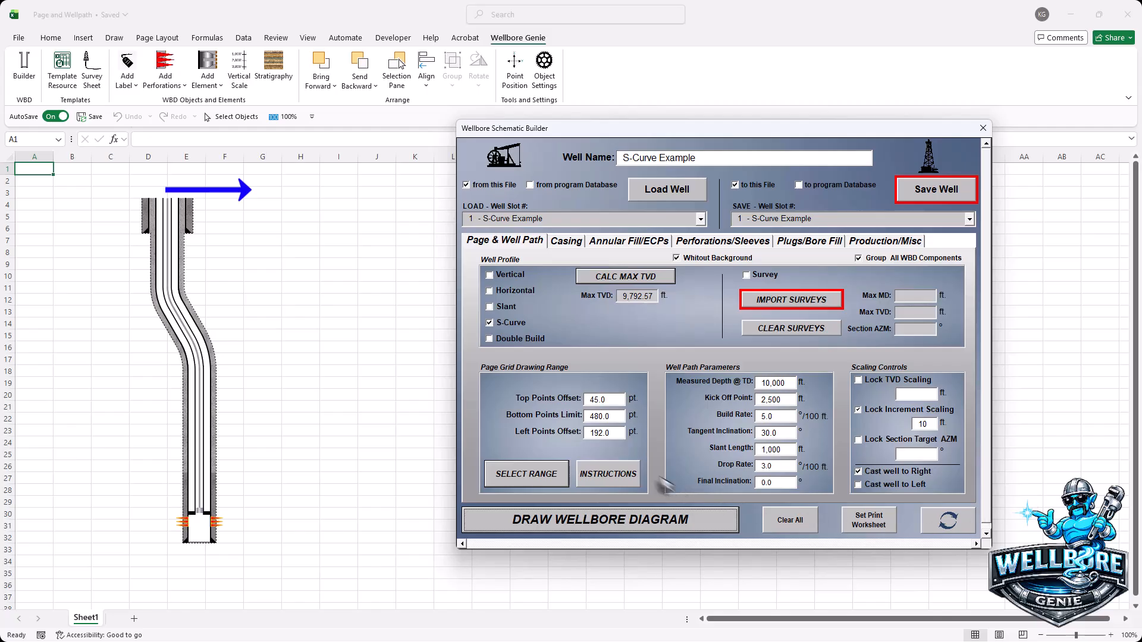
drag(617, 434, 575, 437)
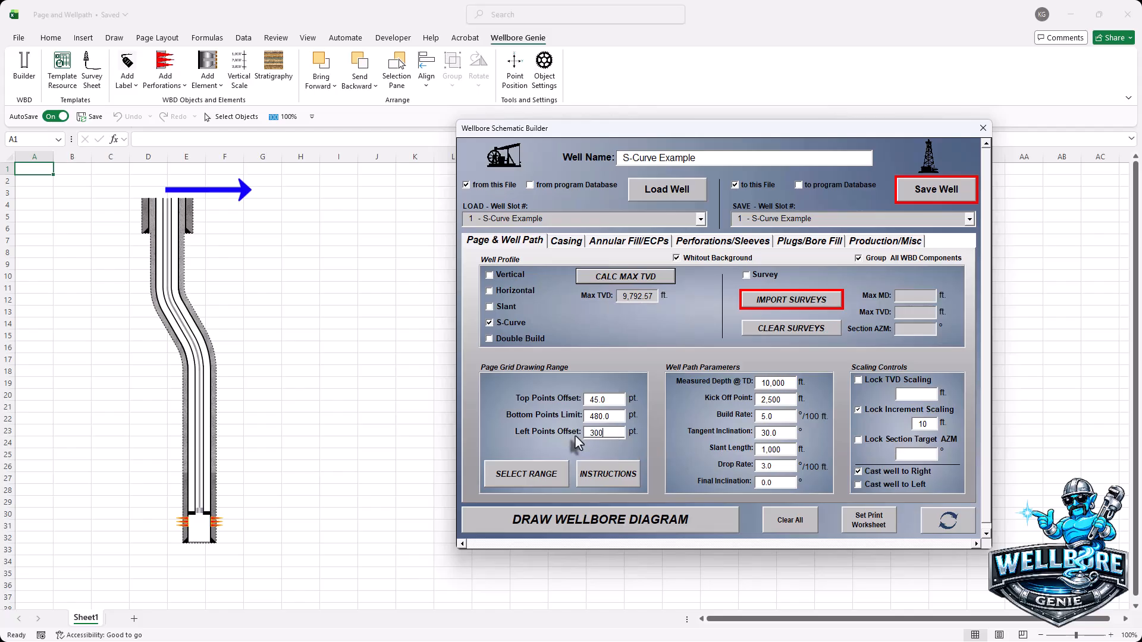
click(942, 521)
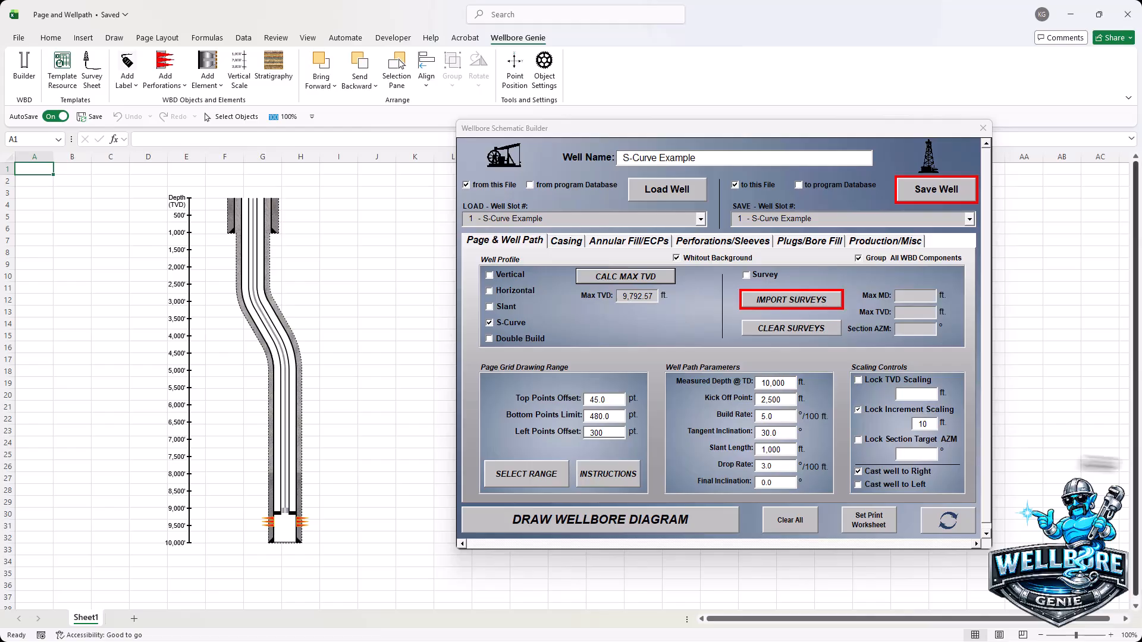
Lock the TVD scaling at 10,000 ft and cast the well to the left, refreshing the diagram after each change
click(900, 394)
text(10000)
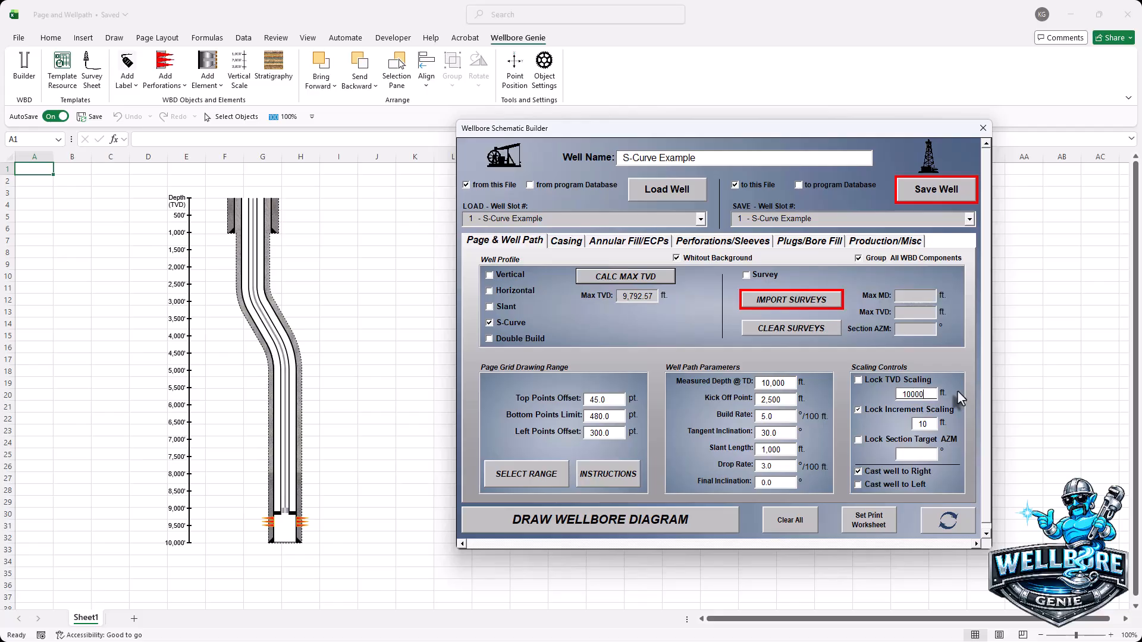
click(858, 382)
click(939, 524)
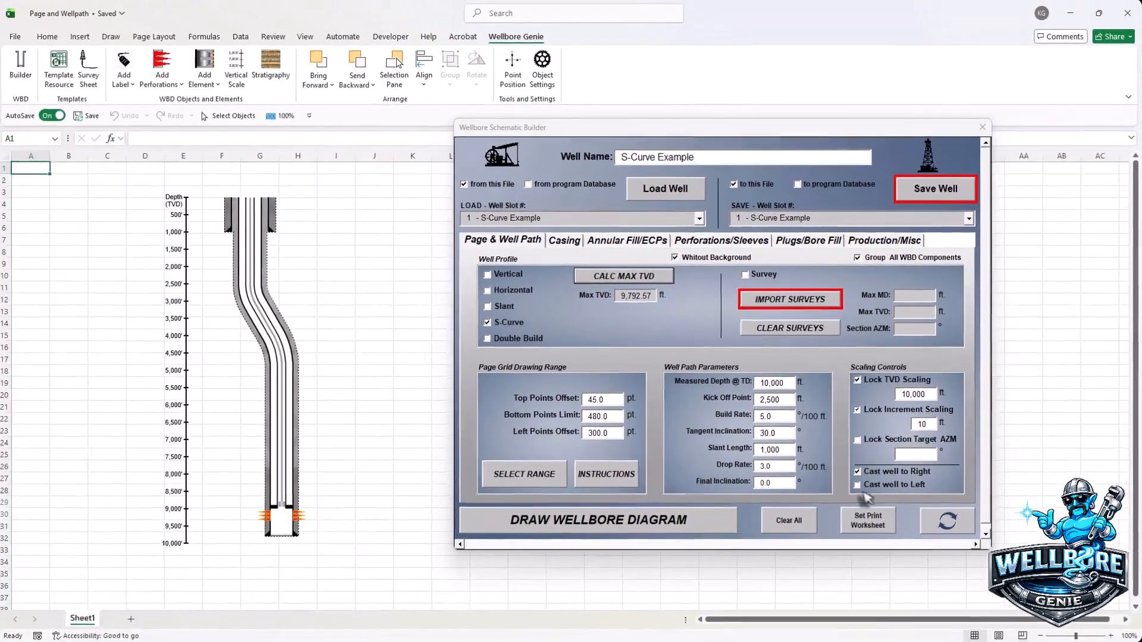
click(857, 487)
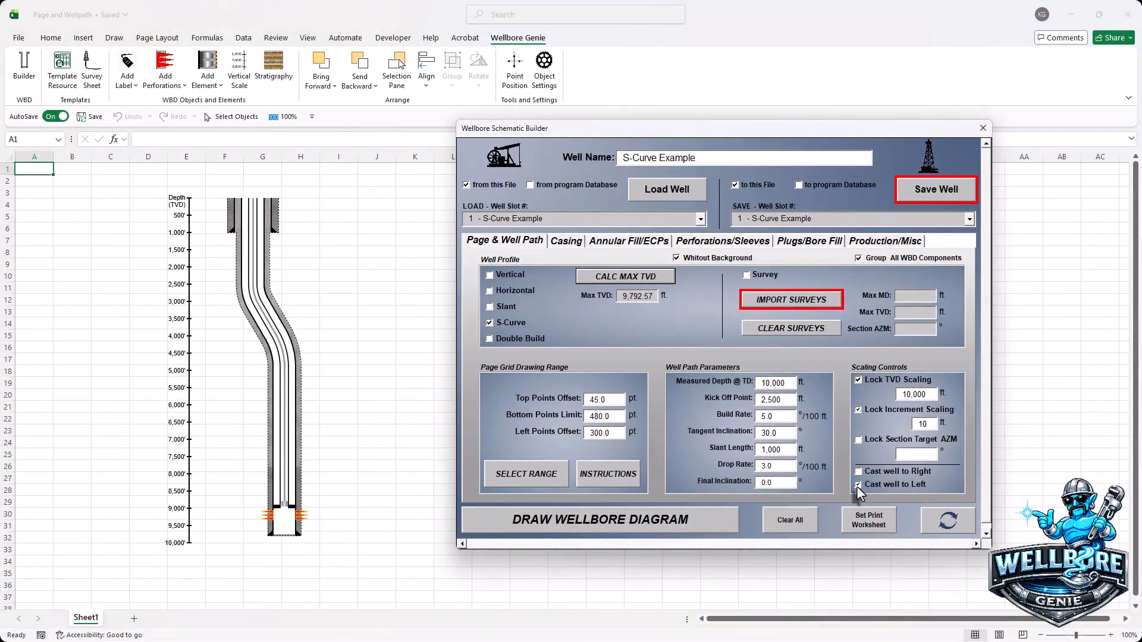
click(946, 523)
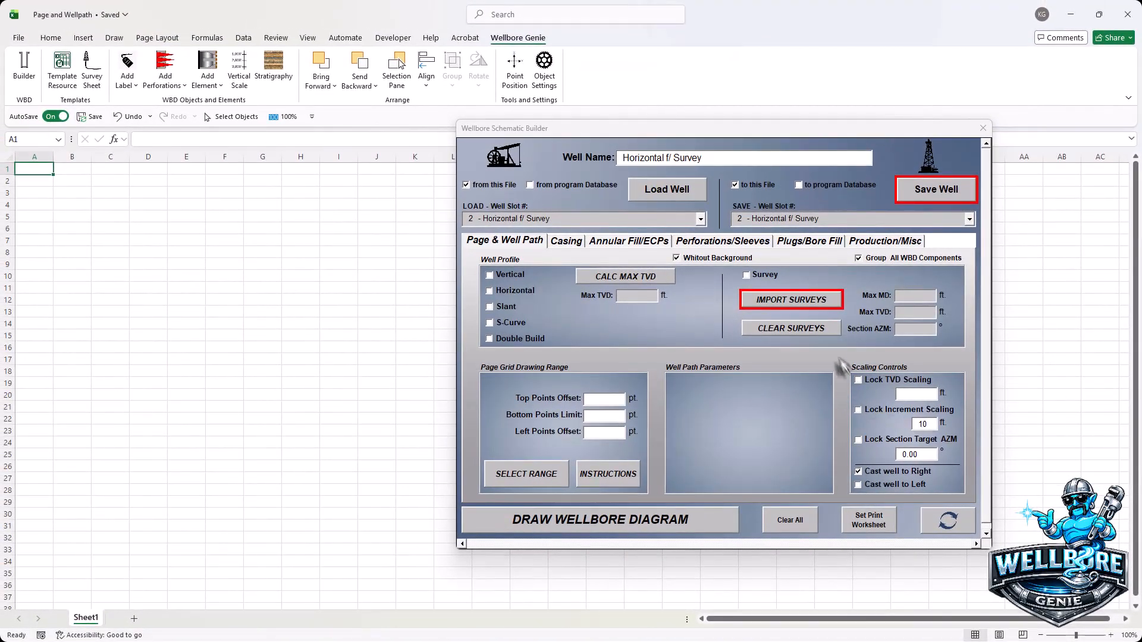
Import the MD, INC and AZM survey data from A10:C293 of the Survey Data workbook into the Horizontal f/ Survey well
click(789, 305)
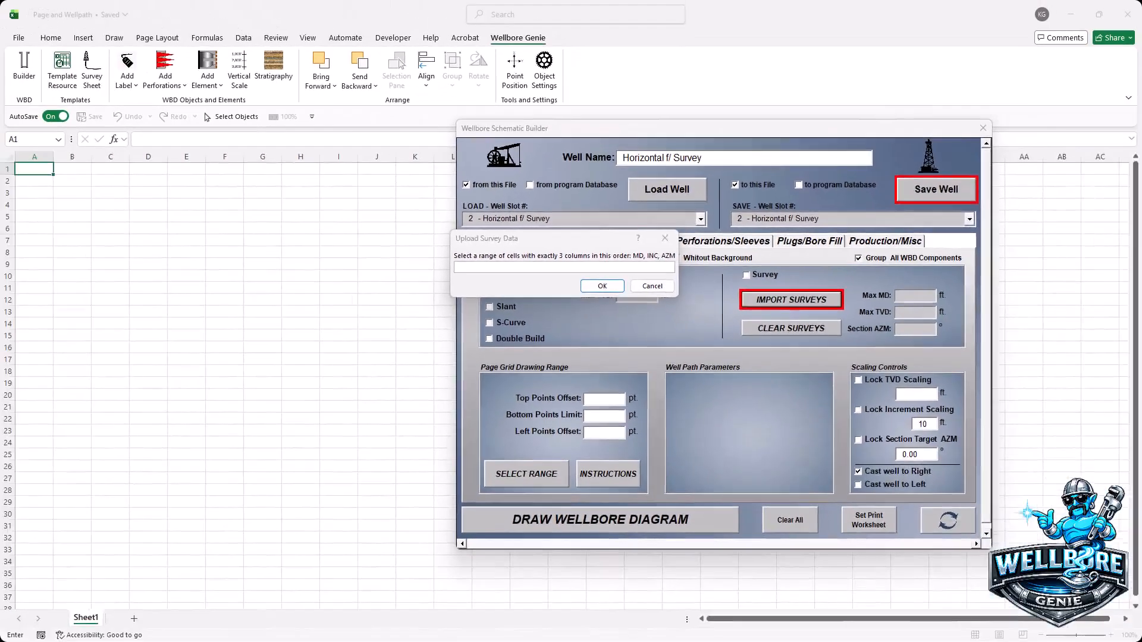
drag(1141, 122, 171, 59)
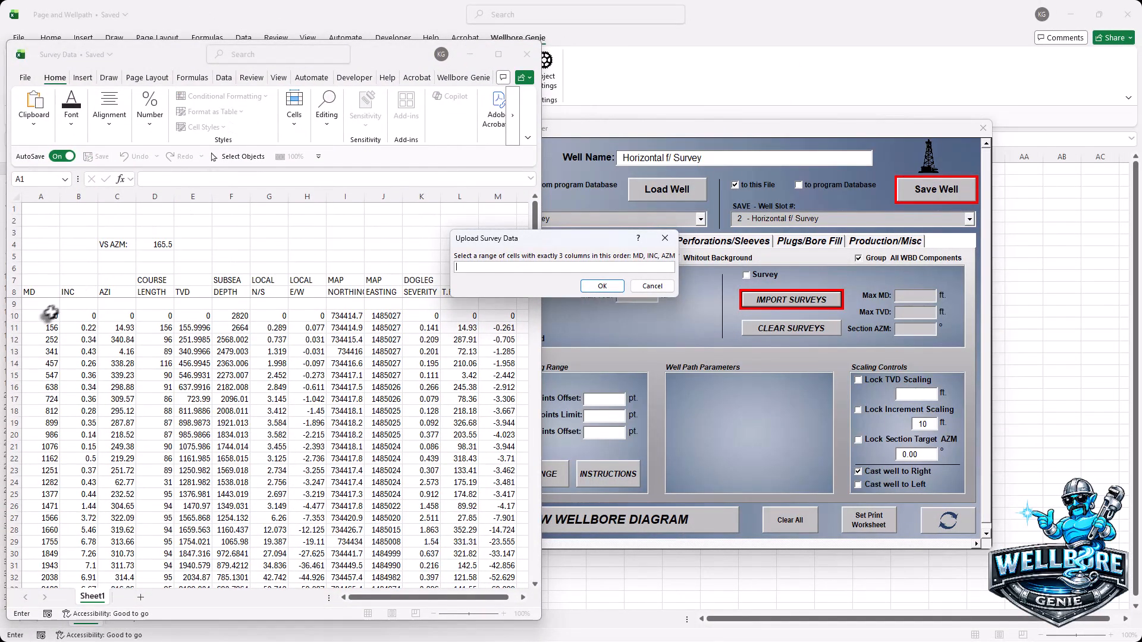
drag(43, 319, 118, 312)
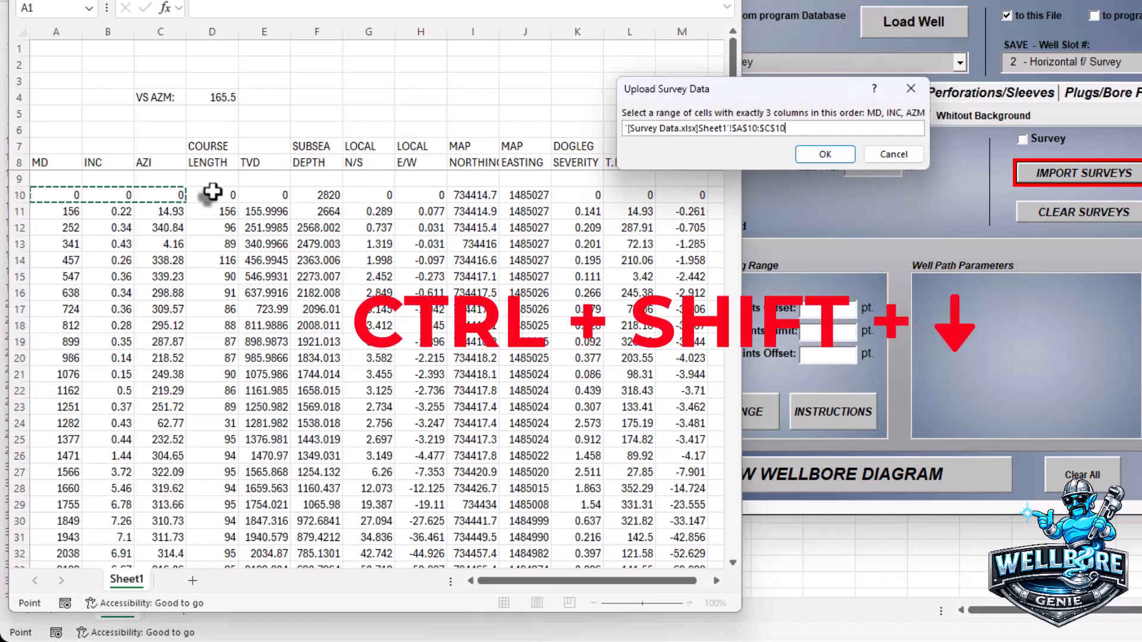
key(ctrl+shift+Down)
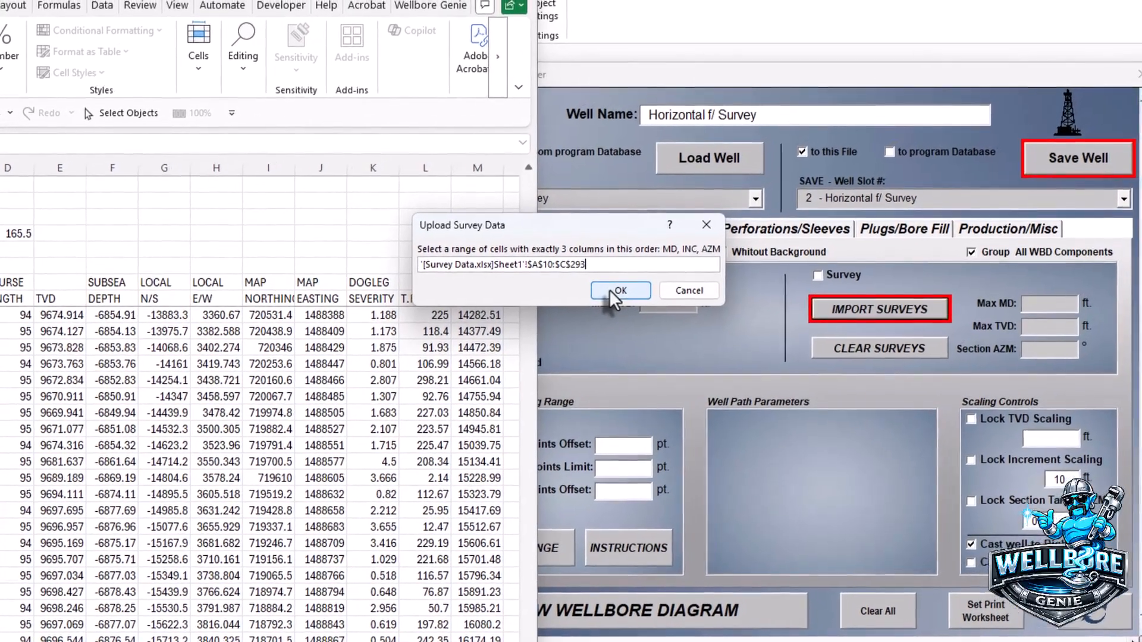
click(613, 288)
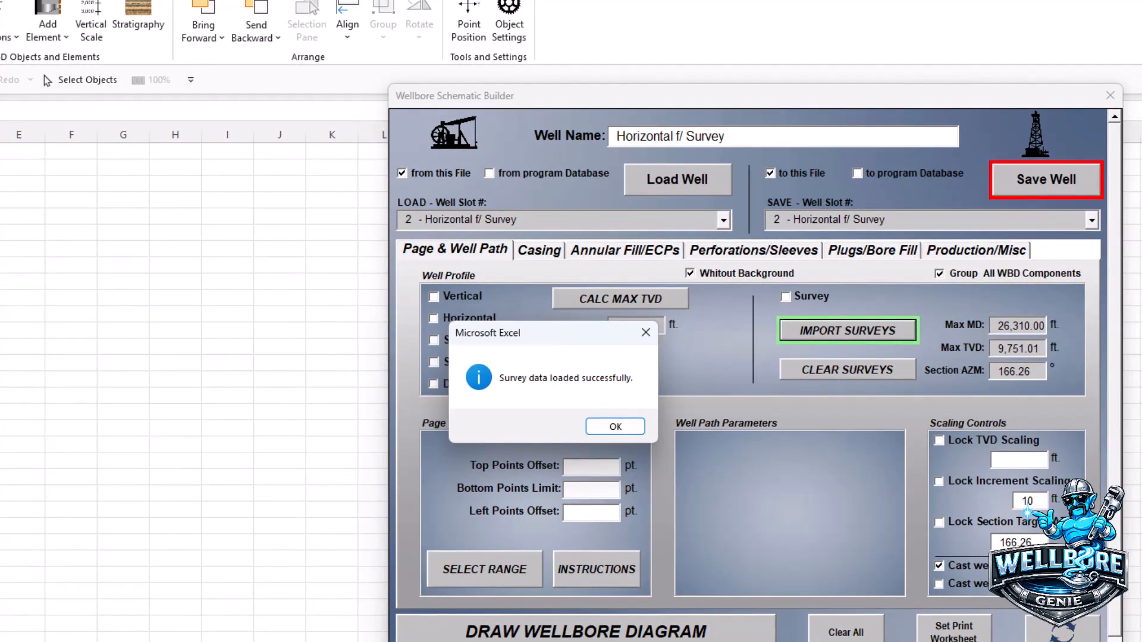
click(615, 427)
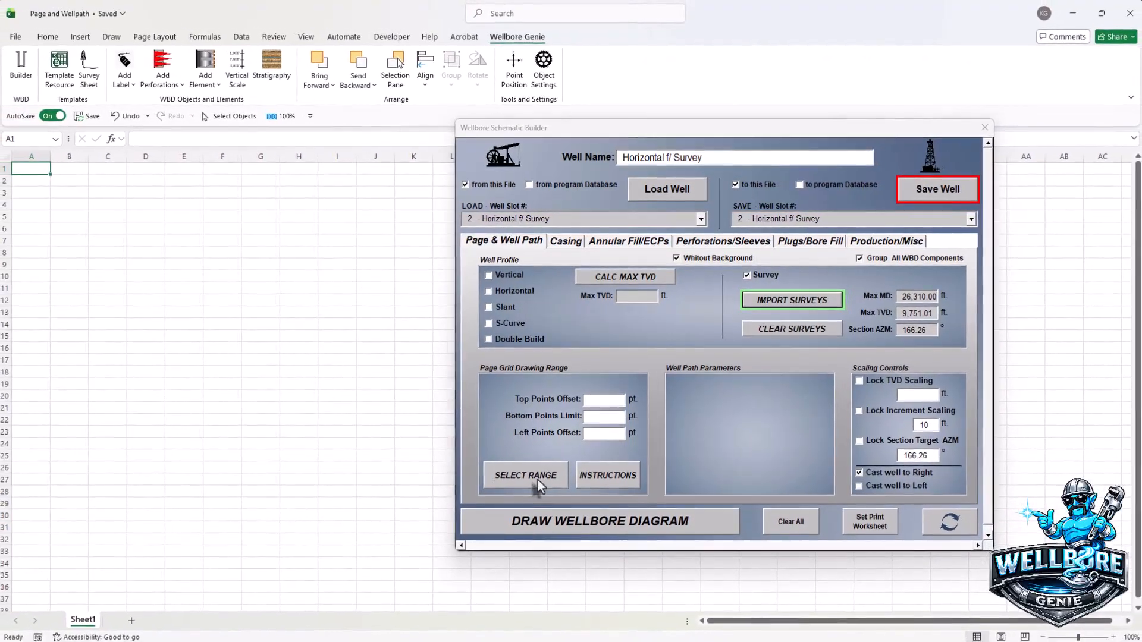
Set the page grid drawing range to cells E4:E32 and draw the surveyed horizontal wellbore diagram
click(523, 482)
drag(184, 204, 181, 346)
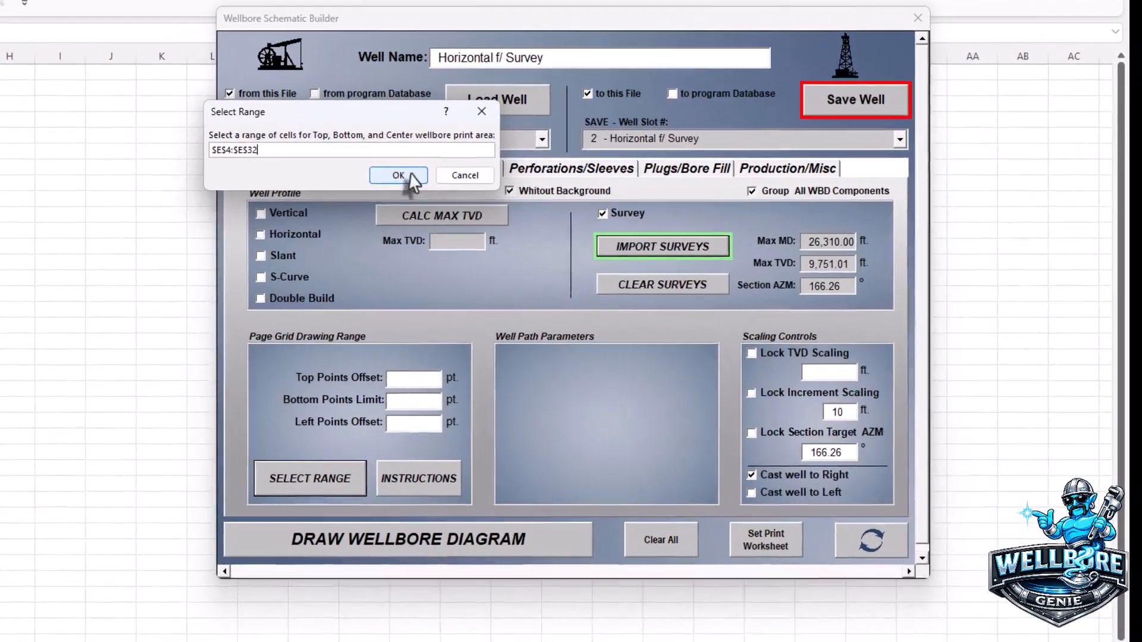
click(593, 246)
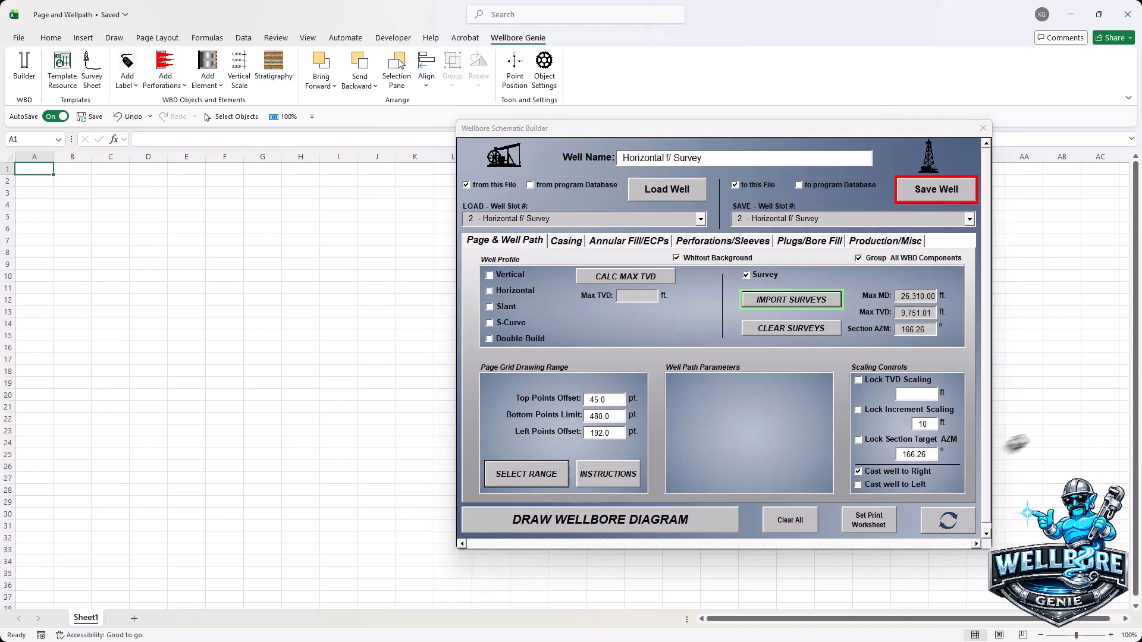
click(615, 526)
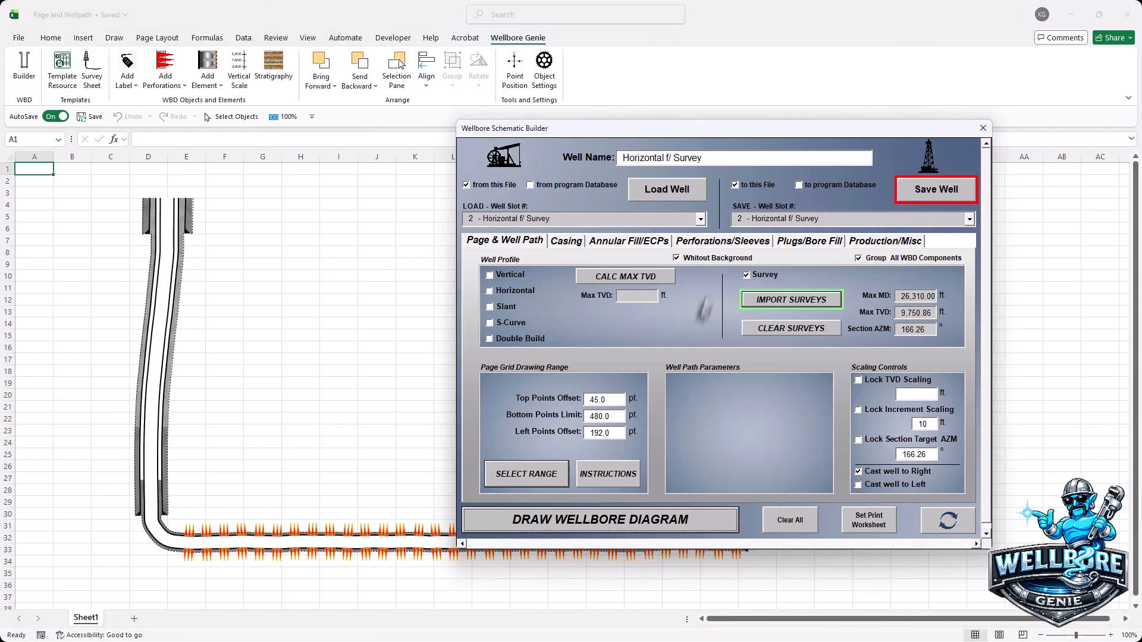
Examine the survey stations up to row 84 in the Survey Data workbook
drag(732, 134, 804, 70)
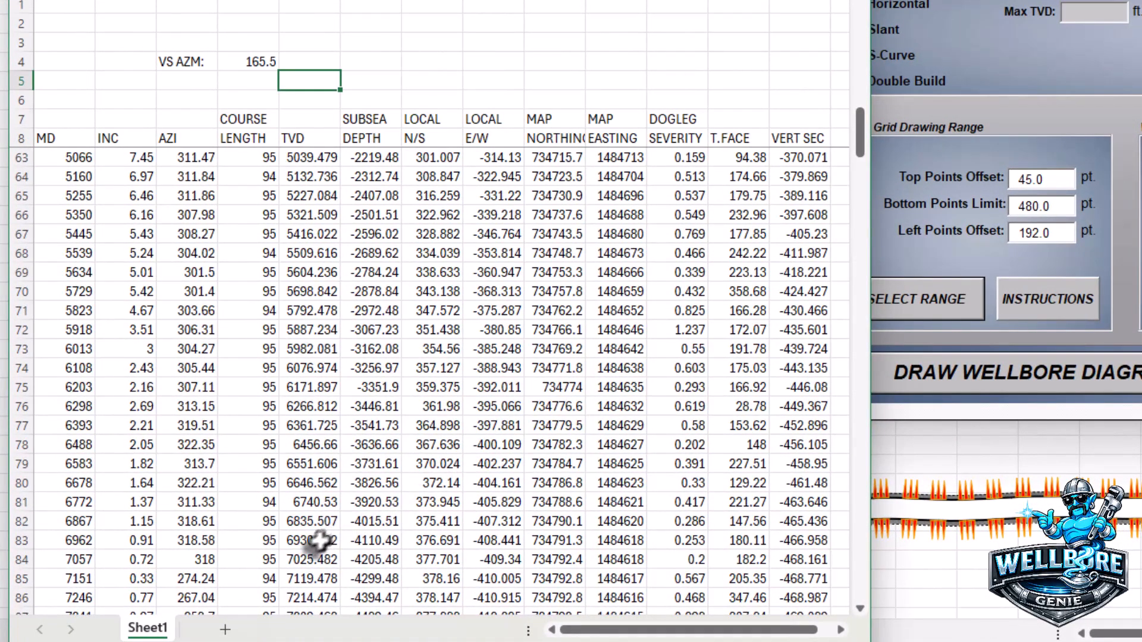
click(202, 561)
drag(202, 521, 199, 158)
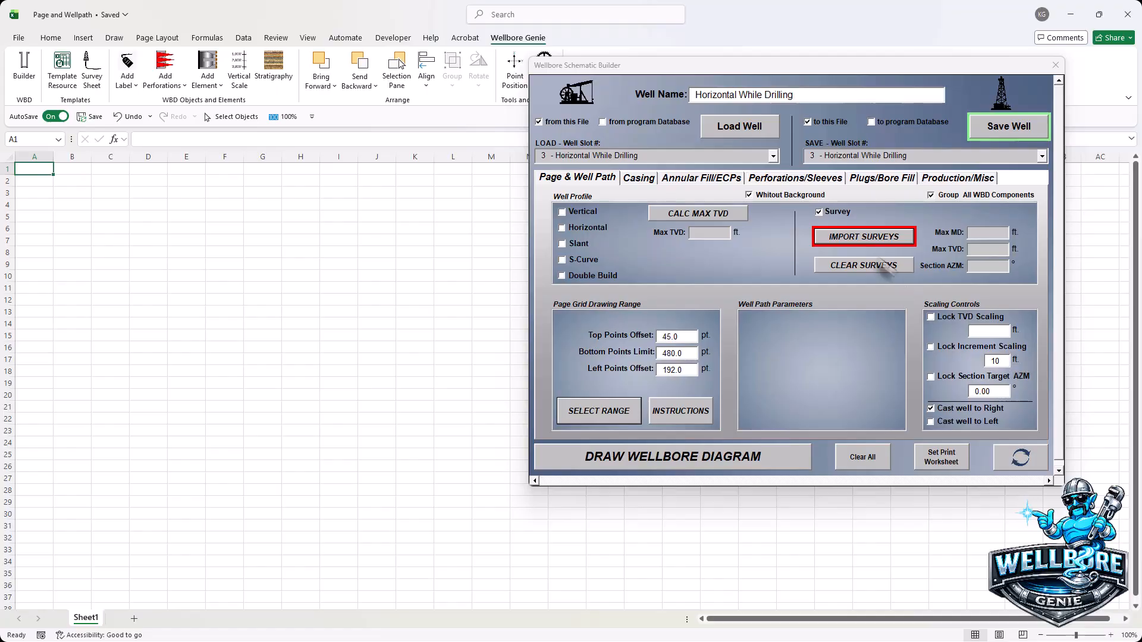
Import survey range A10:C84 from the Survey Data workbook into the Horizontal While Drilling well and draw its wellbore diagram
click(861, 241)
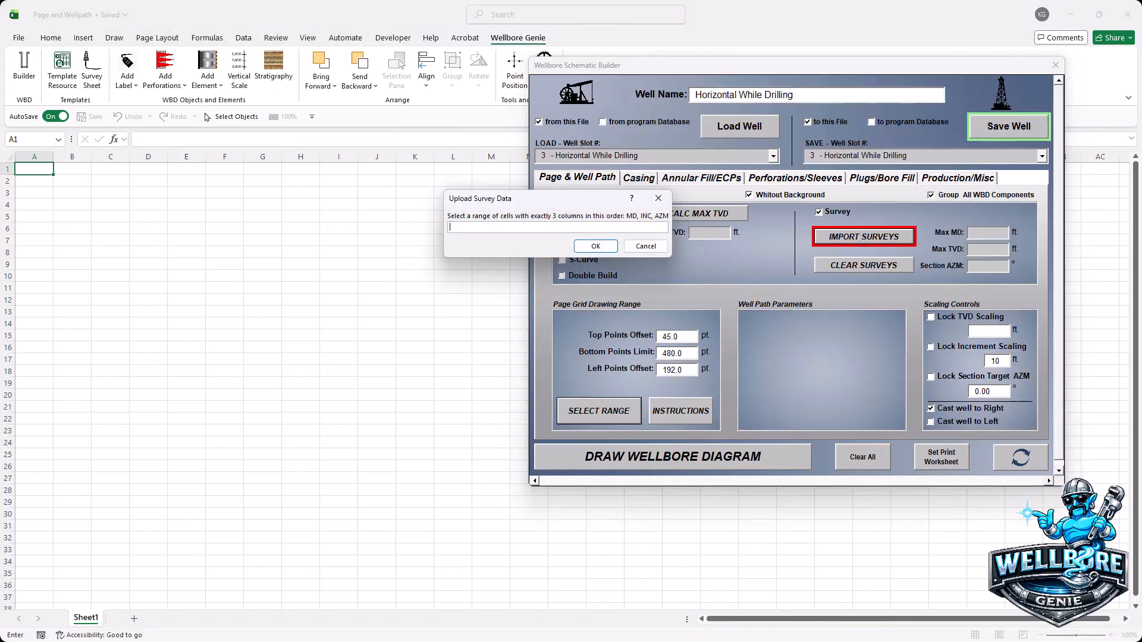
drag(1141, 164, 178, 55)
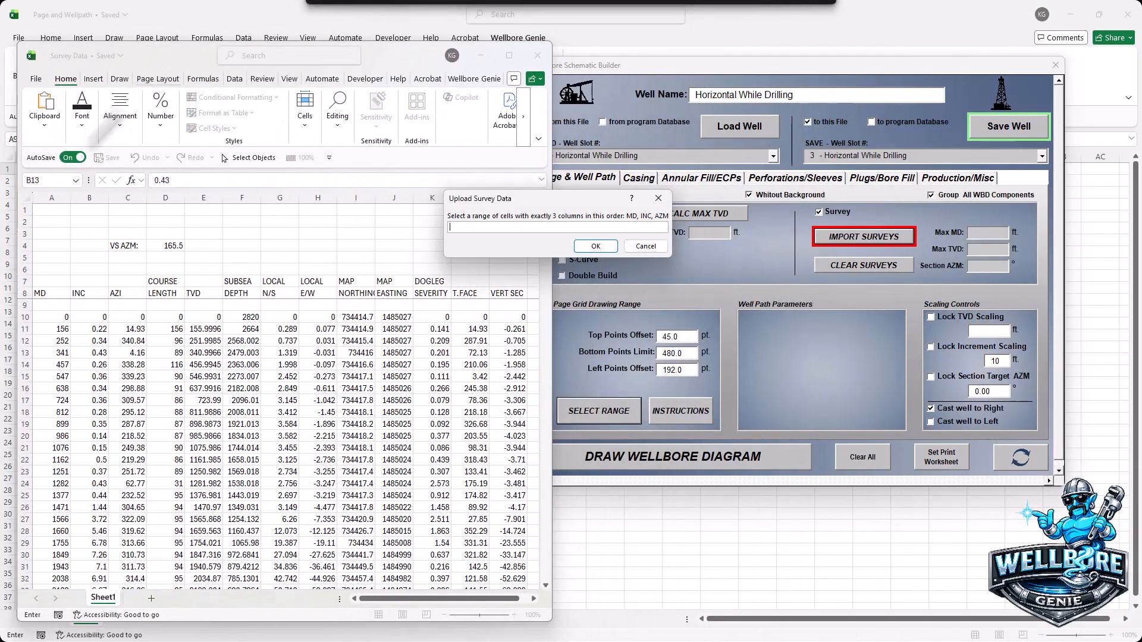
drag(56, 315, 152, 443)
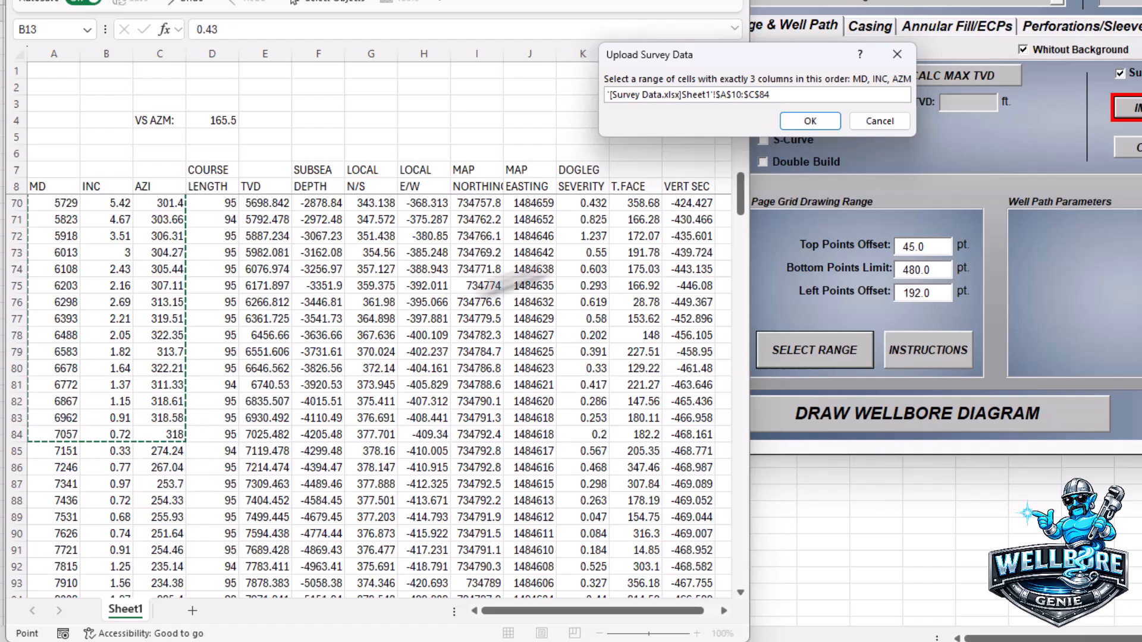
click(813, 122)
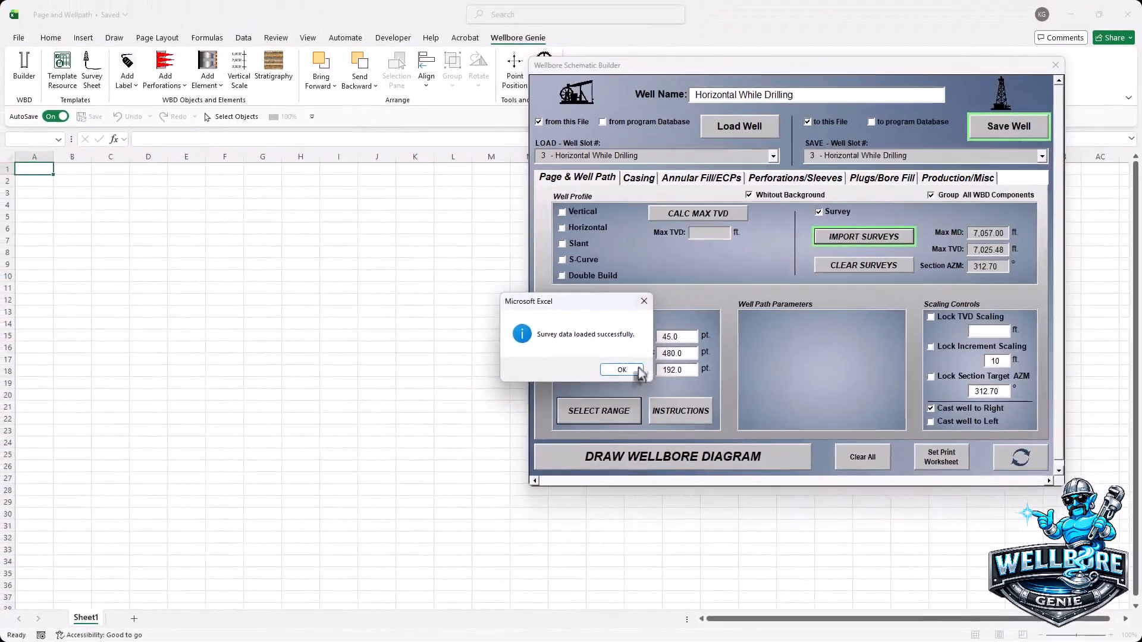
click(634, 374)
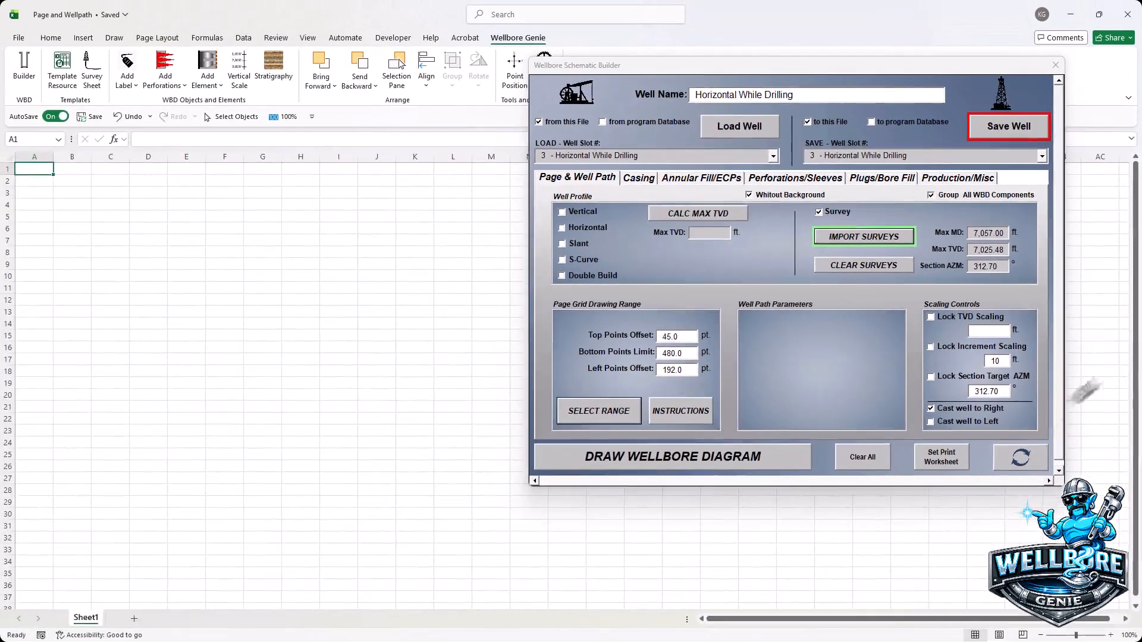
click(742, 464)
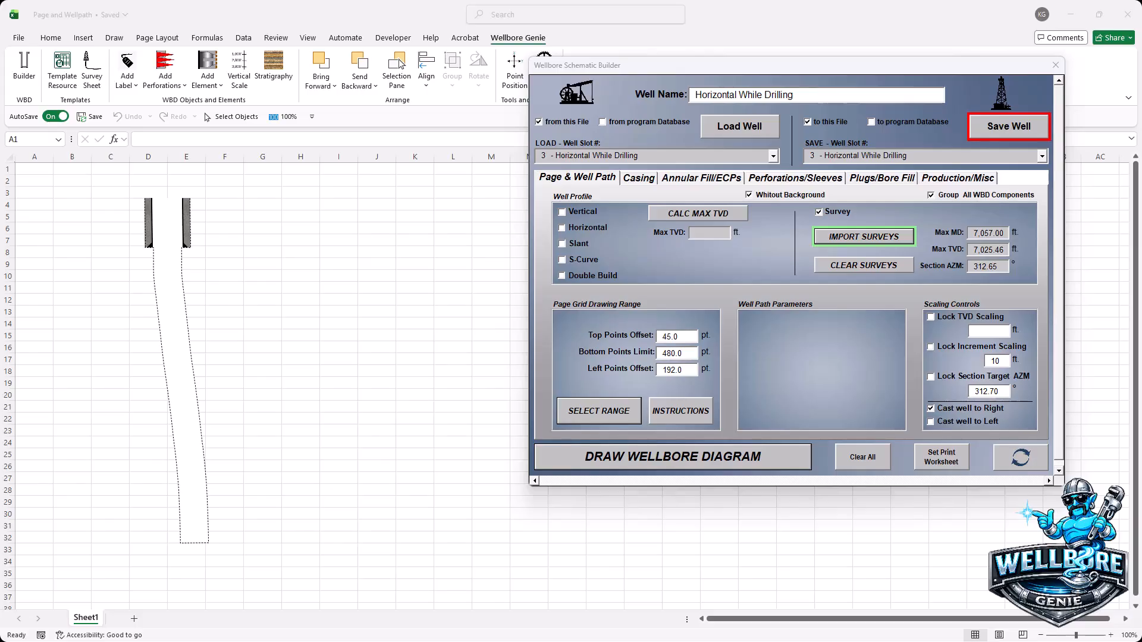
Check the vertical section azimuth in the Survey Data workbook, lock the section target azimuth at 165.5°, and redraw the Horizontal While Drilling well
drag(1141, 143, 492, 41)
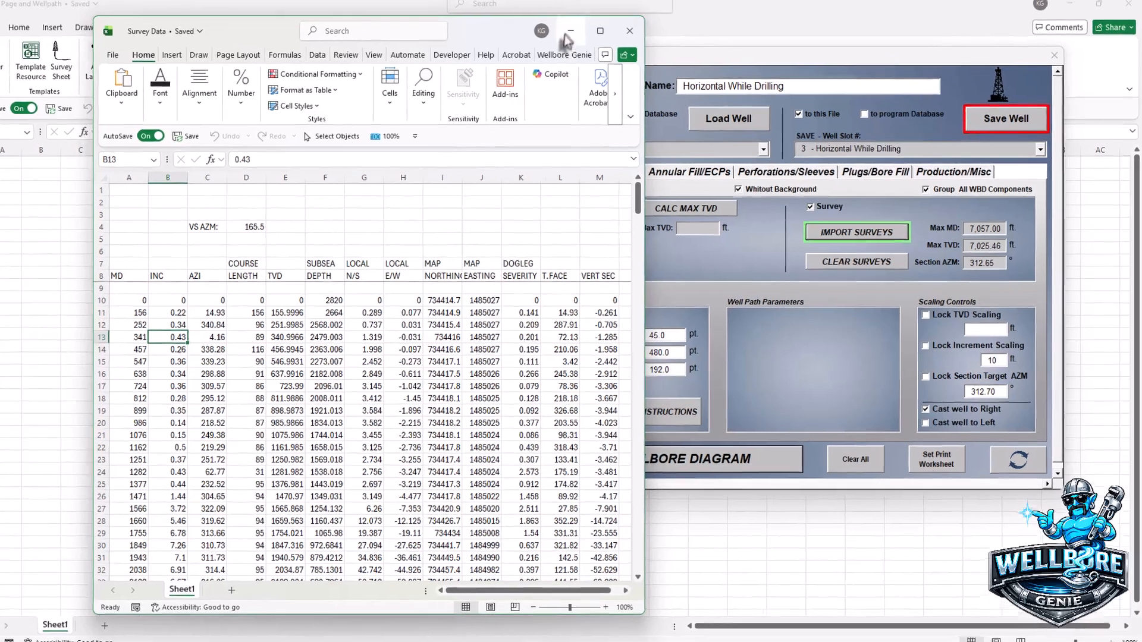
click(586, 41)
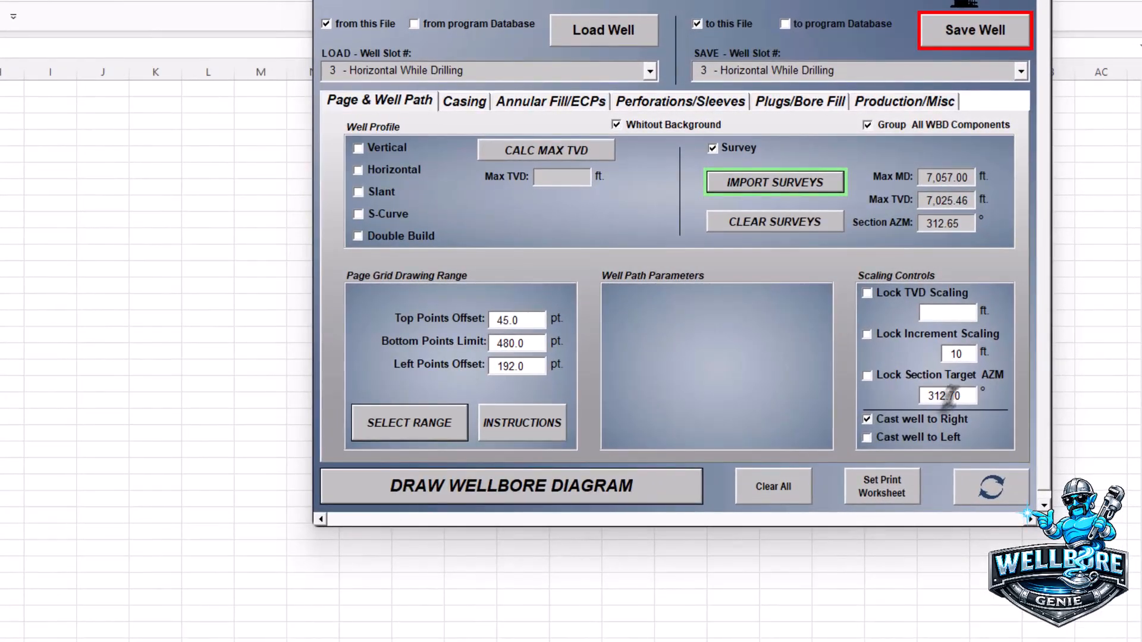
drag(950, 396, 875, 390)
text(165.5)
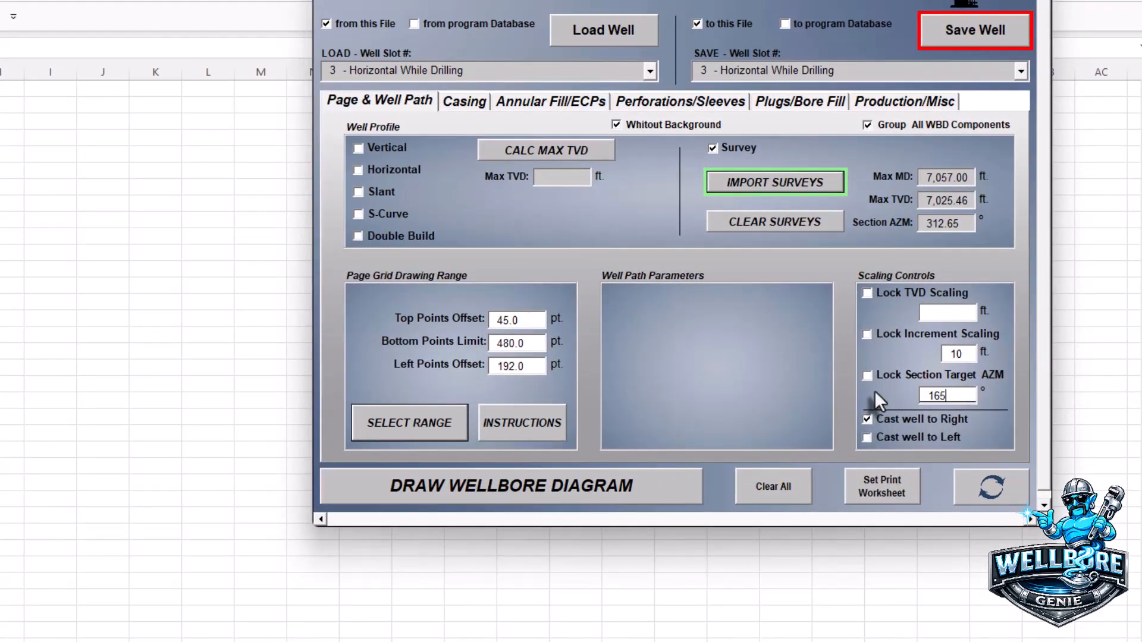
click(867, 377)
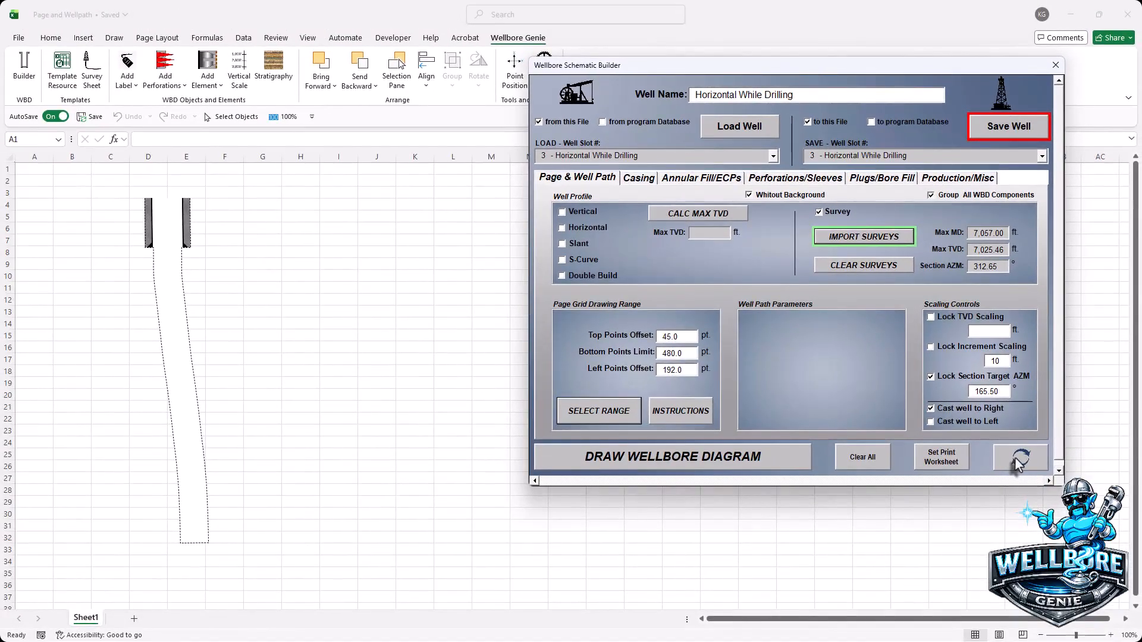
click(1018, 461)
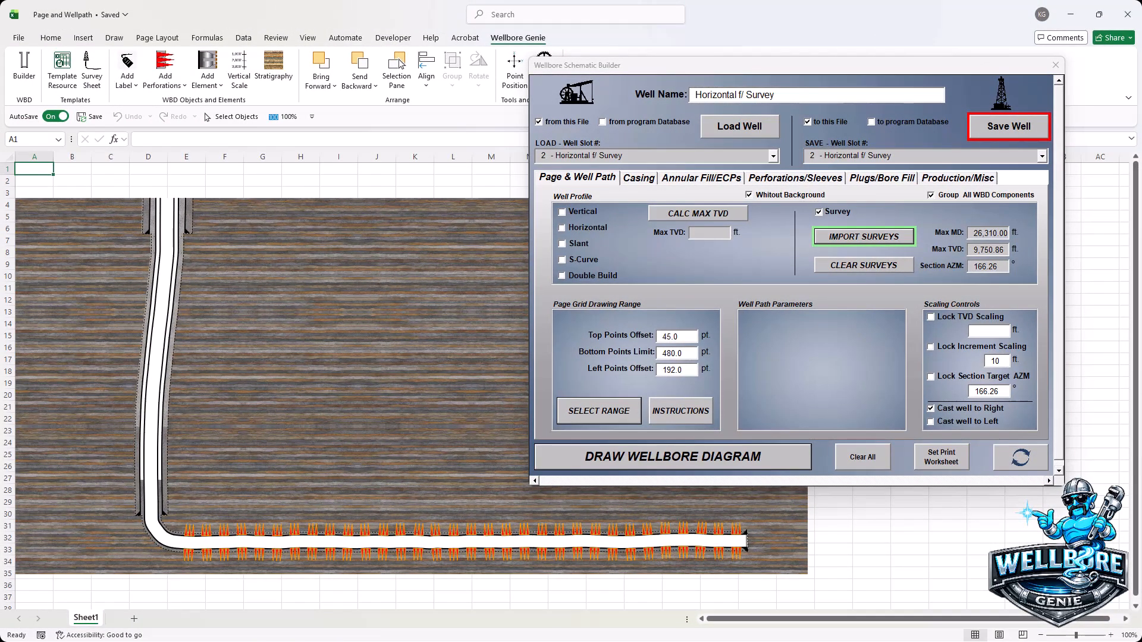
Turn off the white-out background for the Horizontal f/ Survey well and redraw its diagram over the stratigraphy
click(748, 195)
click(1018, 460)
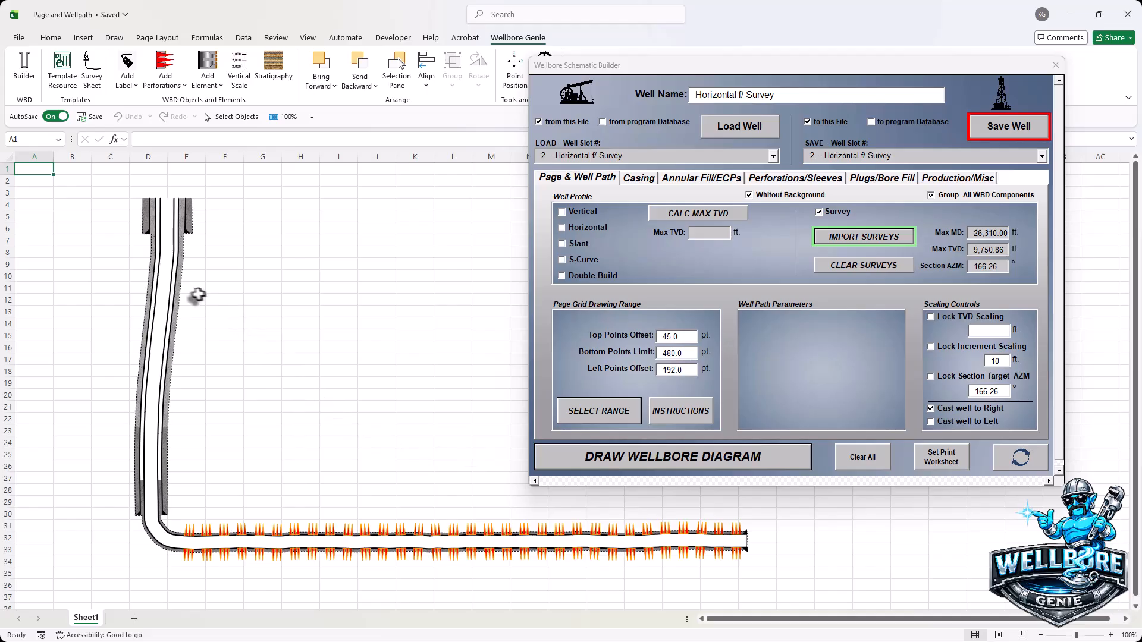
Move the grouped wellbore diagram on the sheet, turn off grouping of all WBD components, and redraw the diagram ungrouped
mouse_move(175, 291)
mouse_down()
mouse_move(184, 274)
mouse_move(223, 294)
mouse_move(217, 306)
mouse_move(221, 285)
mouse_move(220, 299)
mouse_move(173, 280)
mouse_up()
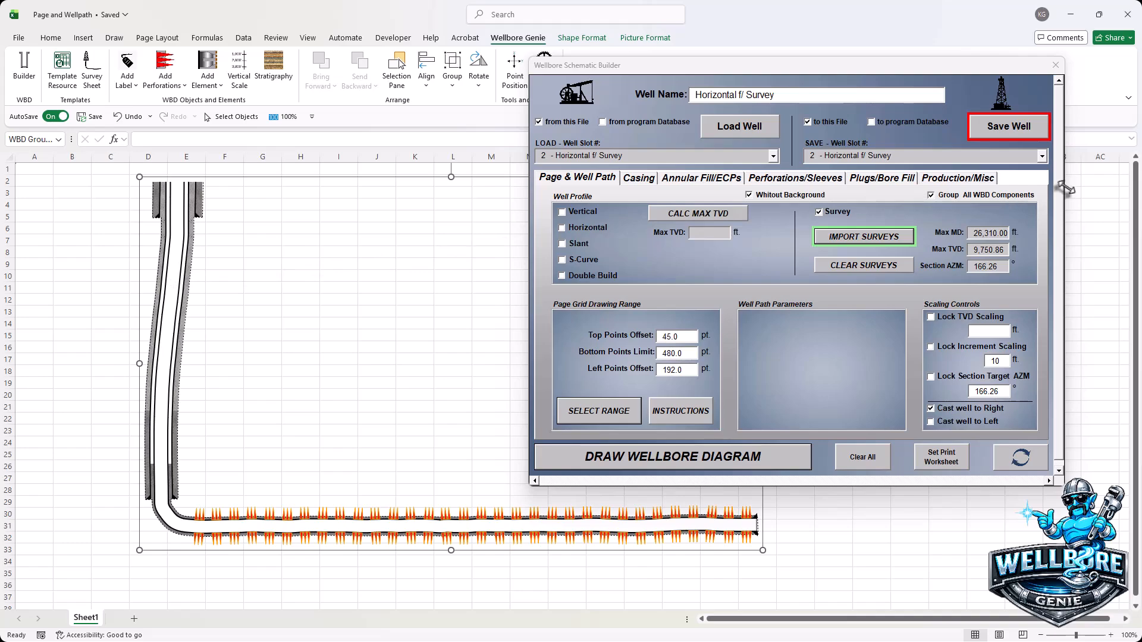
click(932, 196)
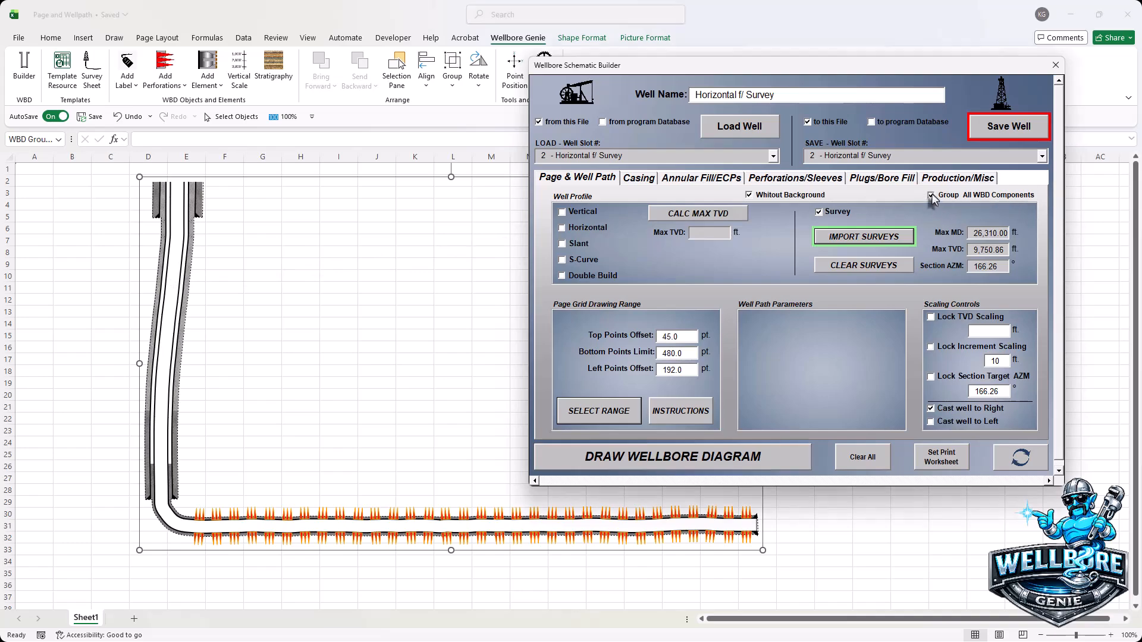
click(1025, 469)
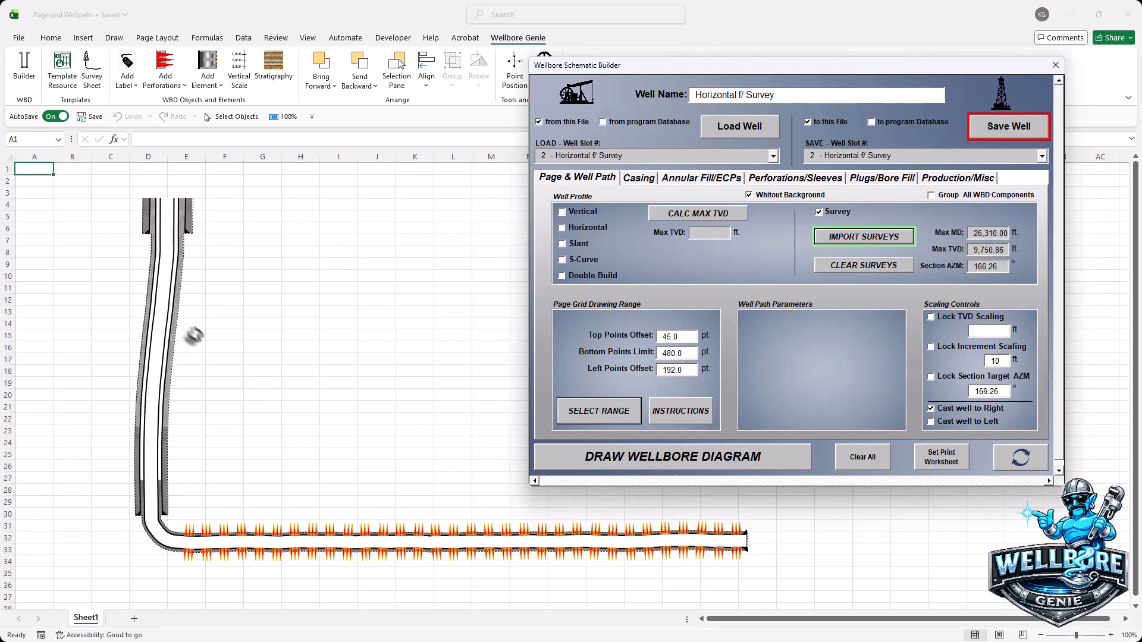
Move the ungrouped casing lines, perforations, annular fill and white-out shape away from the wellbore as separate objects
click(182, 314)
drag(182, 313, 226, 313)
drag(246, 531, 290, 562)
drag(161, 505, 103, 519)
drag(165, 494, 255, 470)
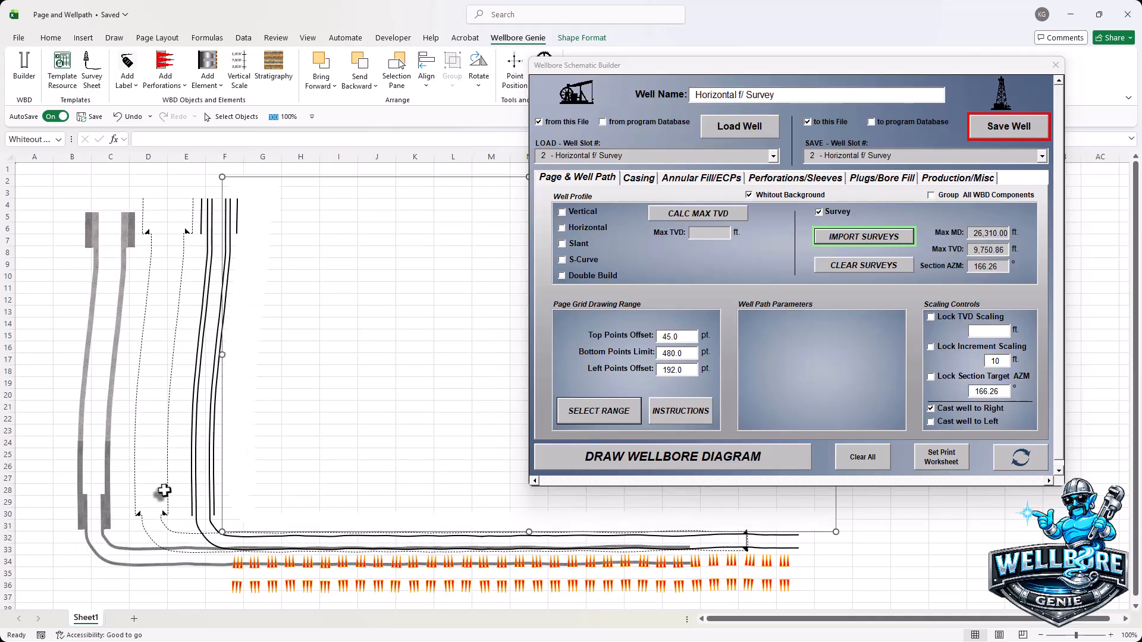
drag(167, 491, 169, 523)
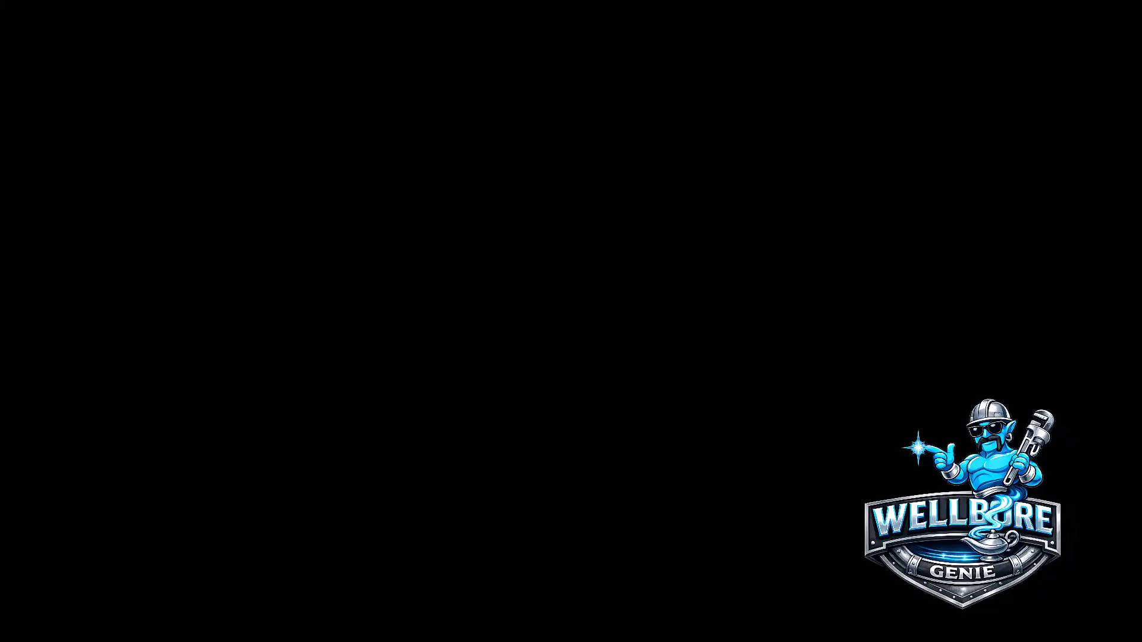